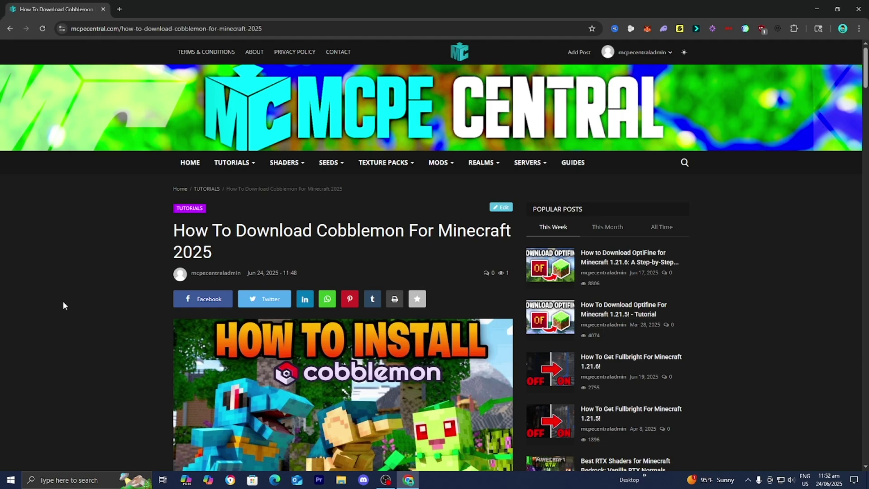
Step: Follow the guide's Step 1 link to open Modrinth's Cobblemon versions page in a new tab
scroll(63, 302, "down", 10)
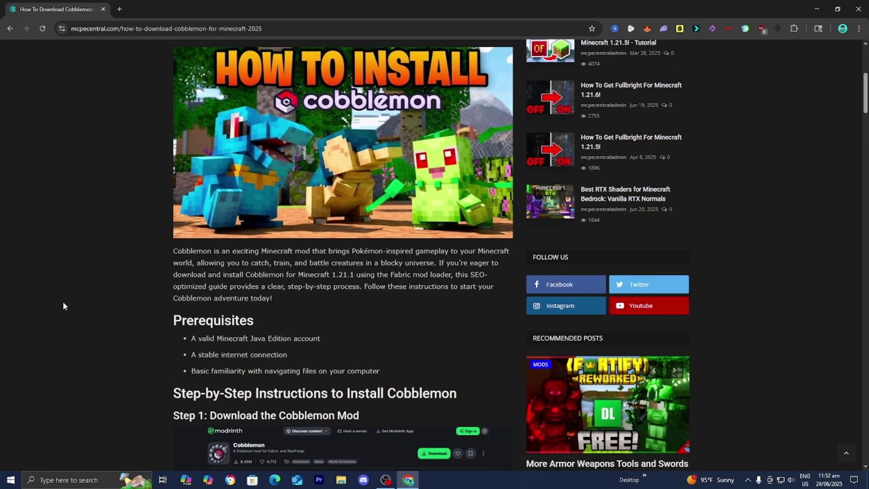
scroll(63, 302, "down", 3)
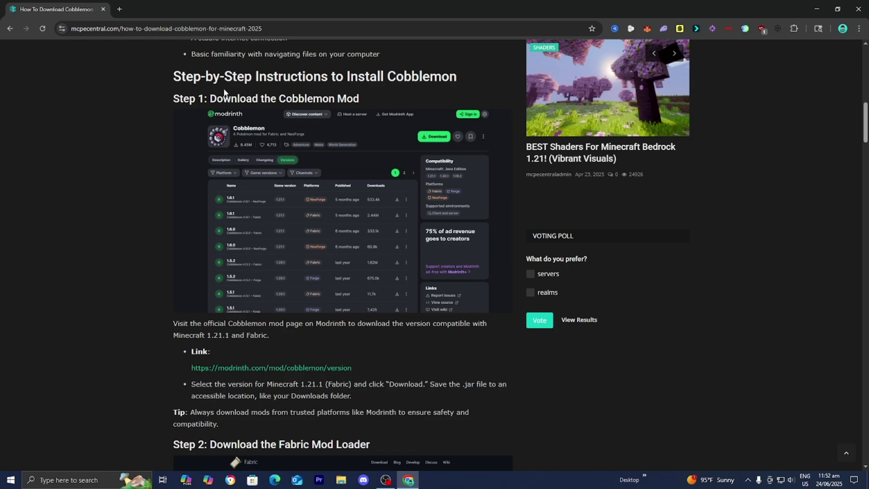
left_click_drag(174, 99, 207, 99)
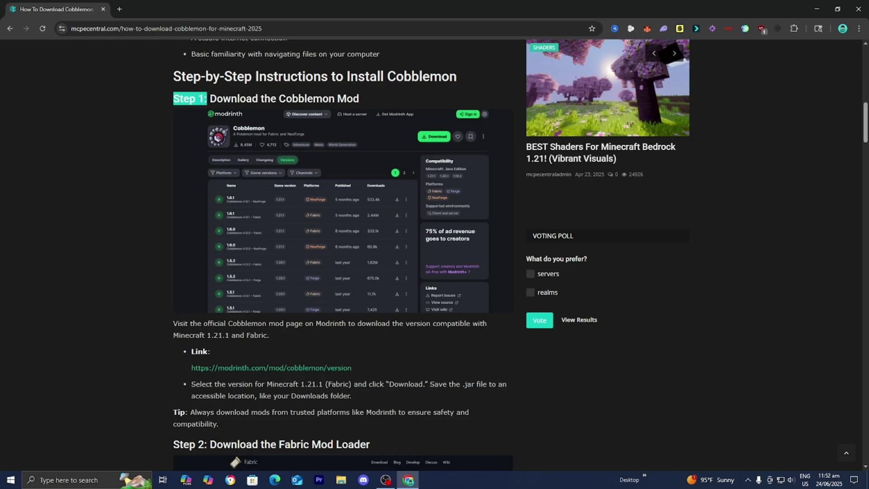
left_click(247, 371)
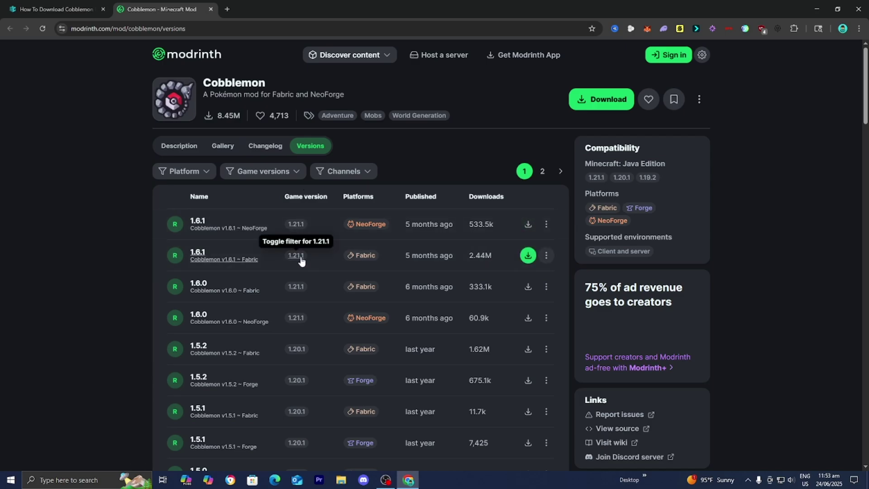
Step: Download the Cobblemon 1.6.1 Fabric build for Minecraft 1.21.1 from the Versions list
scroll(302, 261, "down", 11)
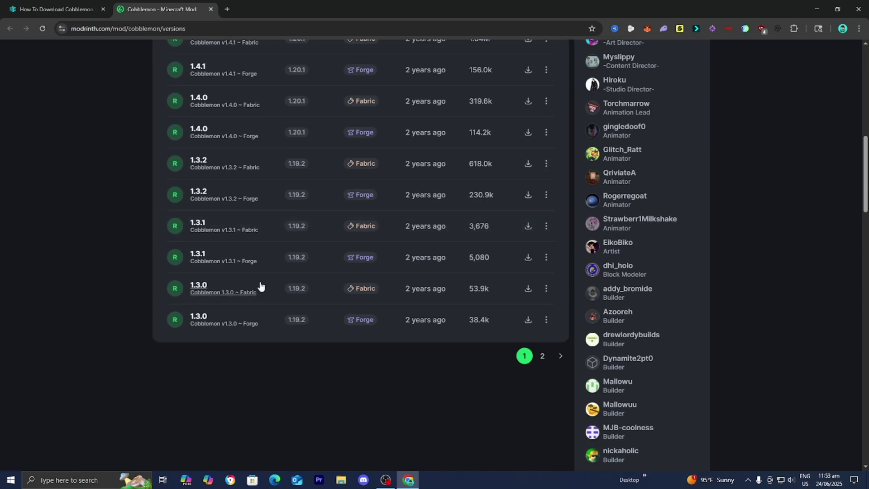
scroll(294, 285, "up", 11)
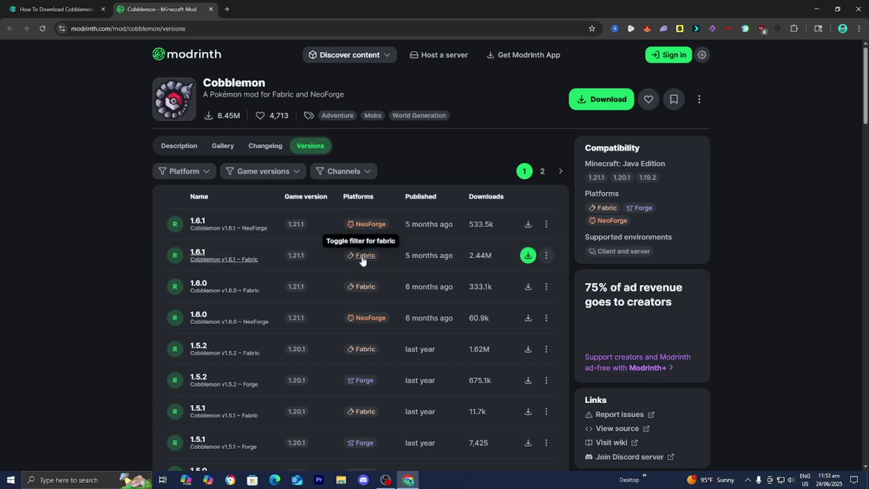
left_click(528, 256)
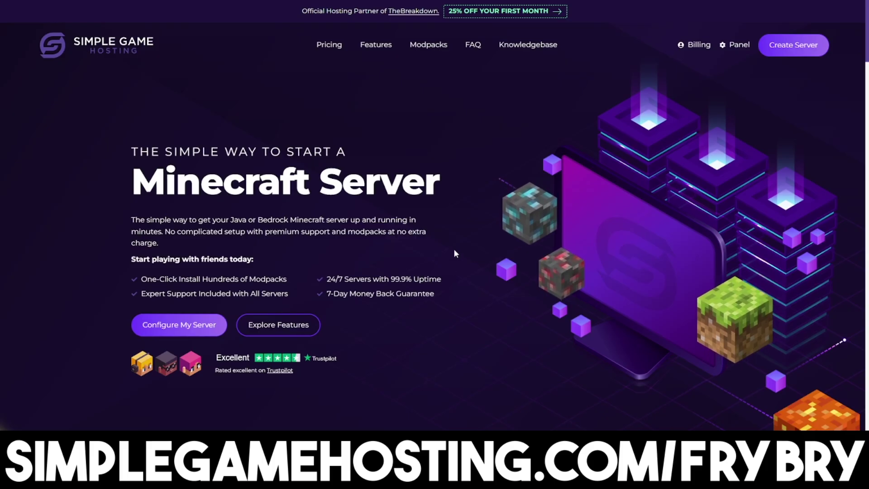
scroll(457, 224, "down", 10)
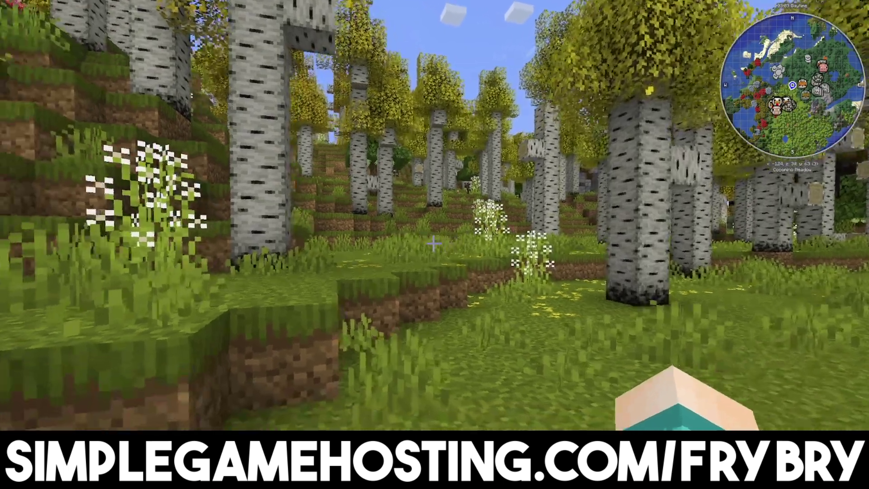
key("w")
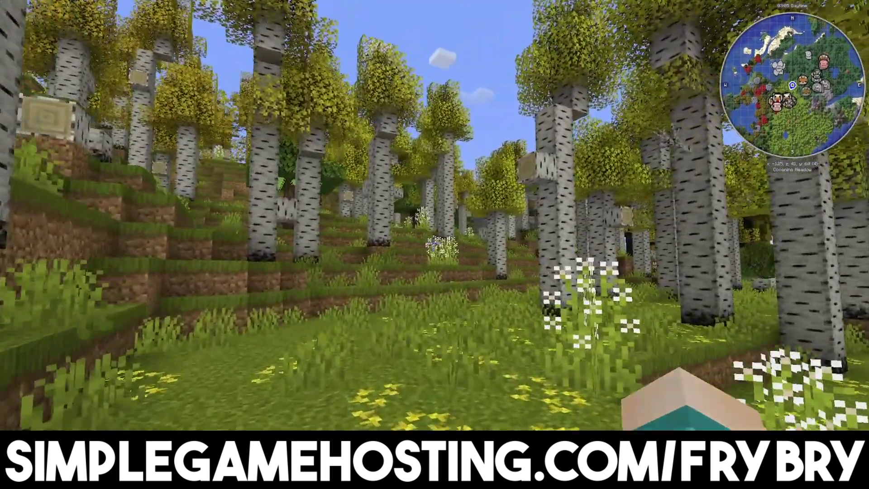
key("w")
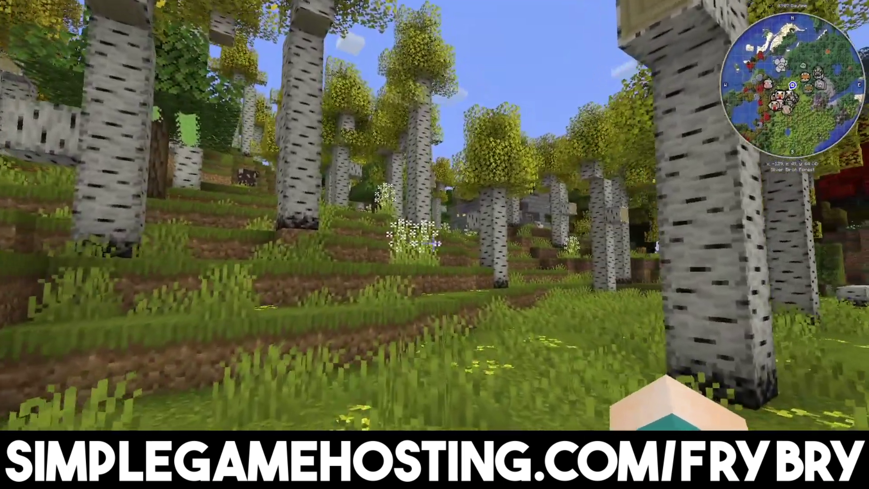
key("w")
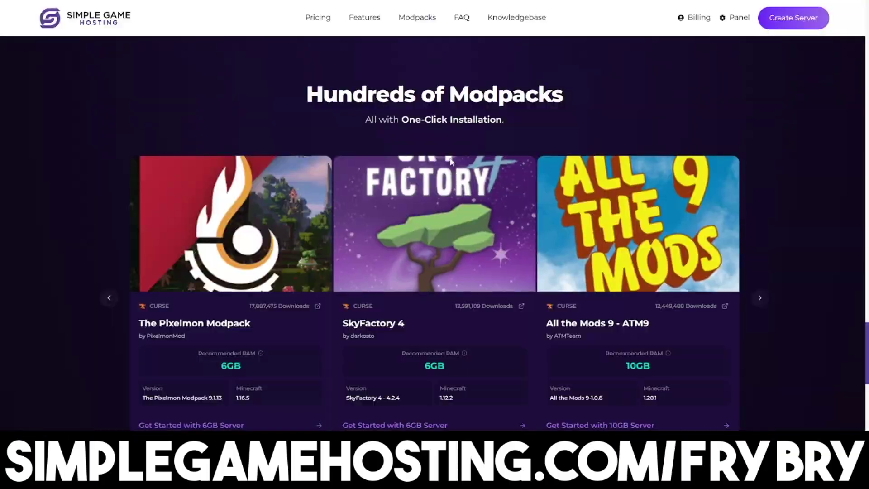
scroll(462, 405, "down", 1)
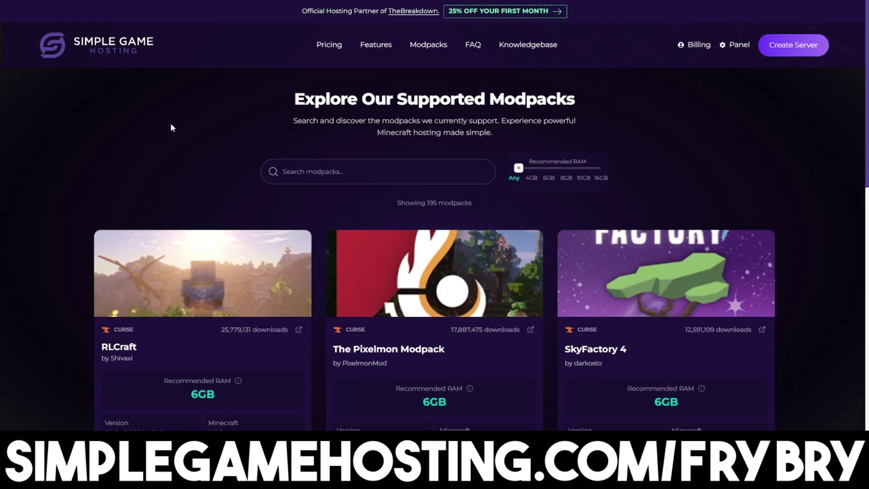
scroll(23, 178, "down", 4)
scroll(24, 177, "up", 1)
scroll(24, 176, "down", 1)
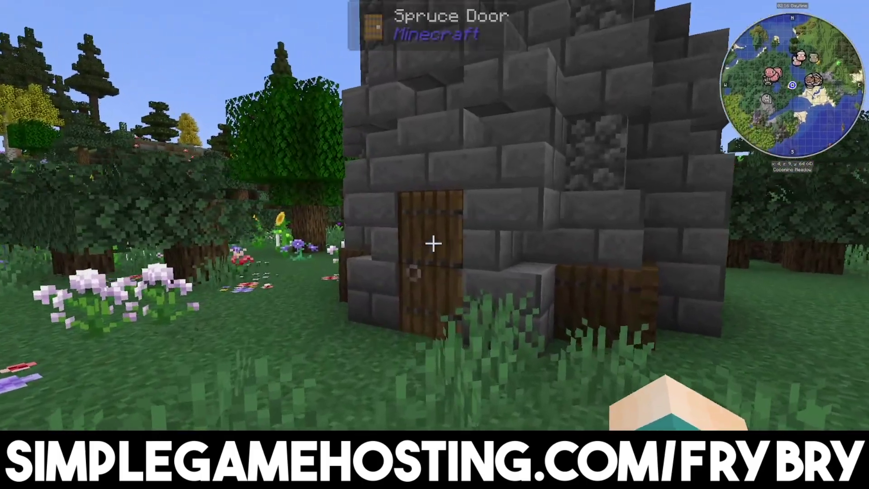
right_click(433, 243)
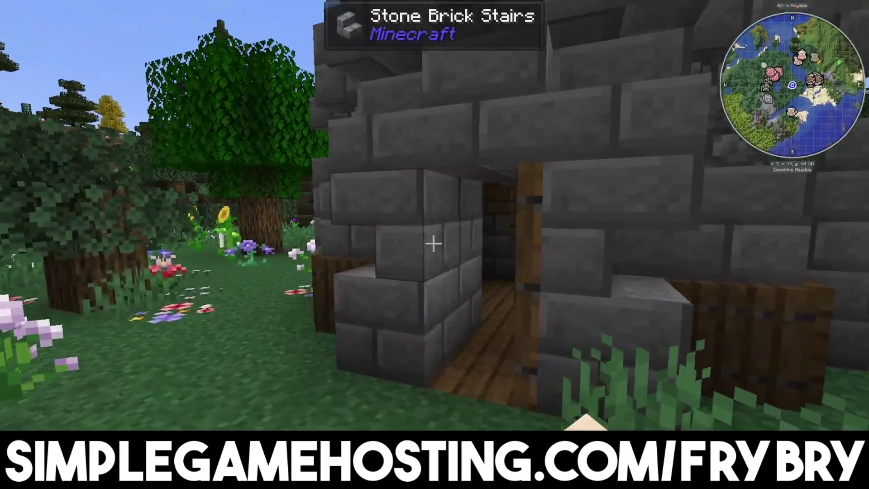
key("w")
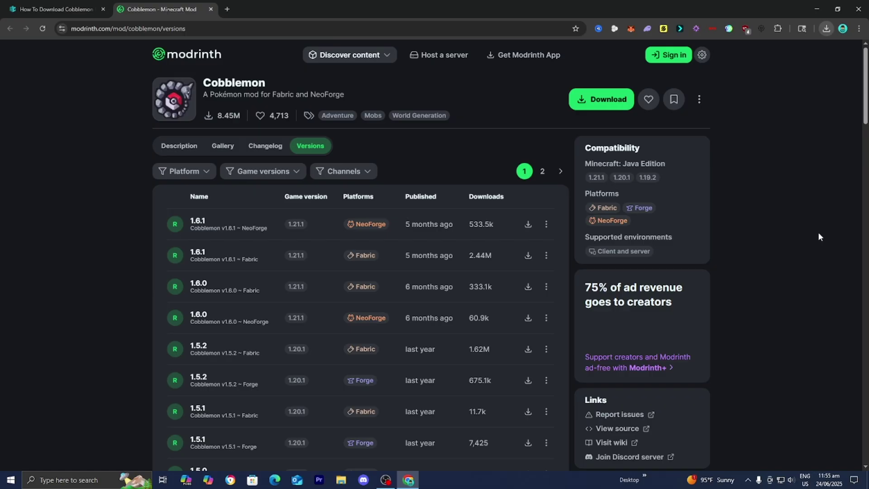
Step: Drag Cobblemon-fabric-1.6.1+1.21.1 (1).jar from Chrome's downloads onto the desktop, then maximize Chrome
left_click(825, 29)
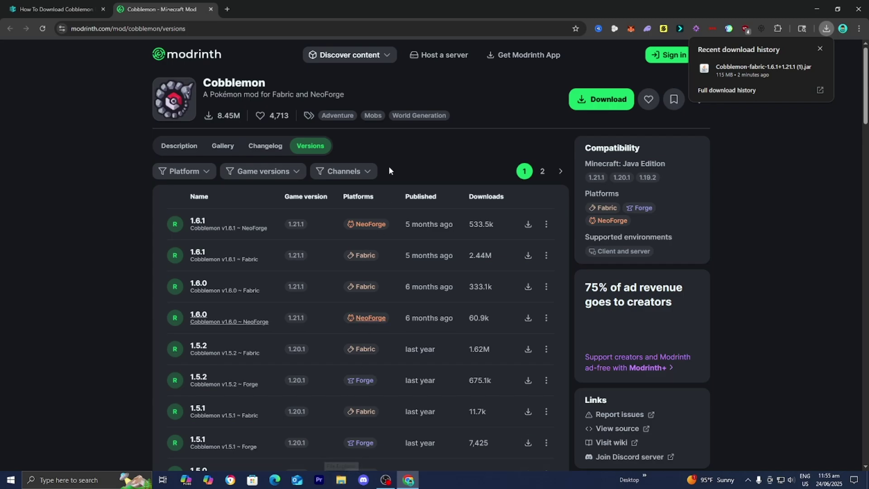
left_click_drag(476, 3, 389, 304)
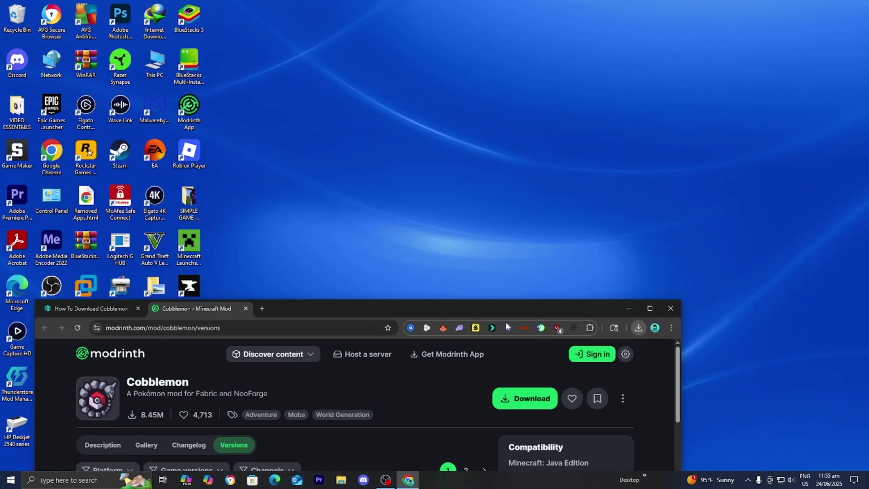
left_click(639, 328)
left_click_drag(567, 371, 473, 263)
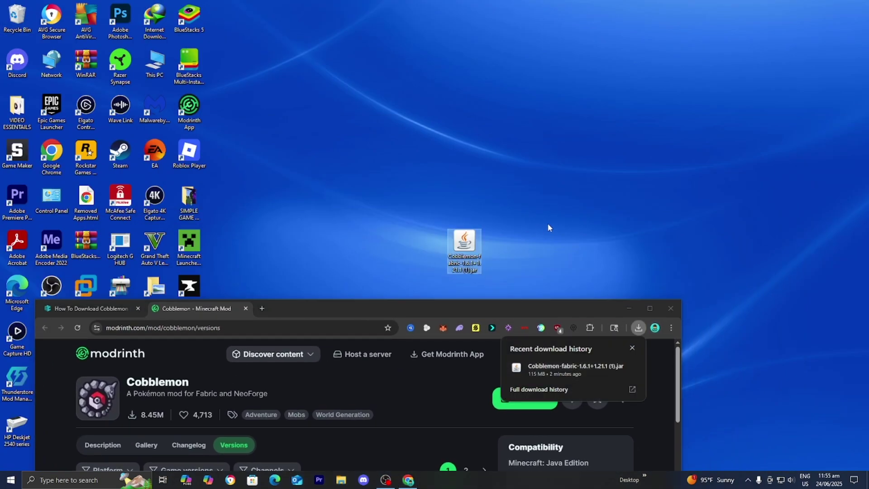
left_click(648, 314)
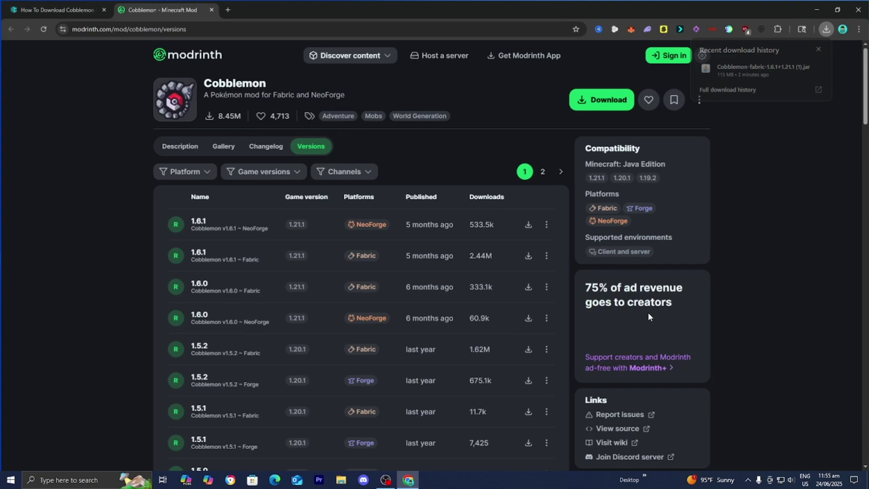
Step: Download the universal Fabric installer 1.0.3 jar from fabricmc.net via the guide's link
left_click(41, 6)
scroll(111, 208, "down", 7)
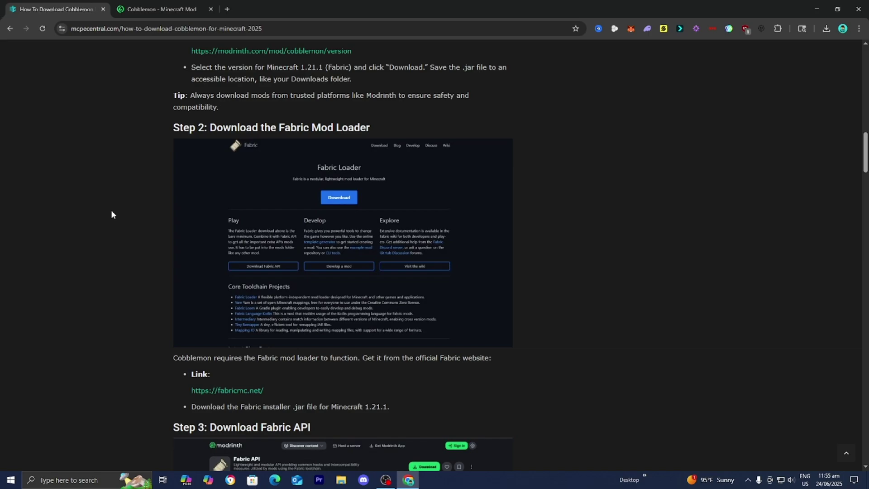
left_click(249, 391)
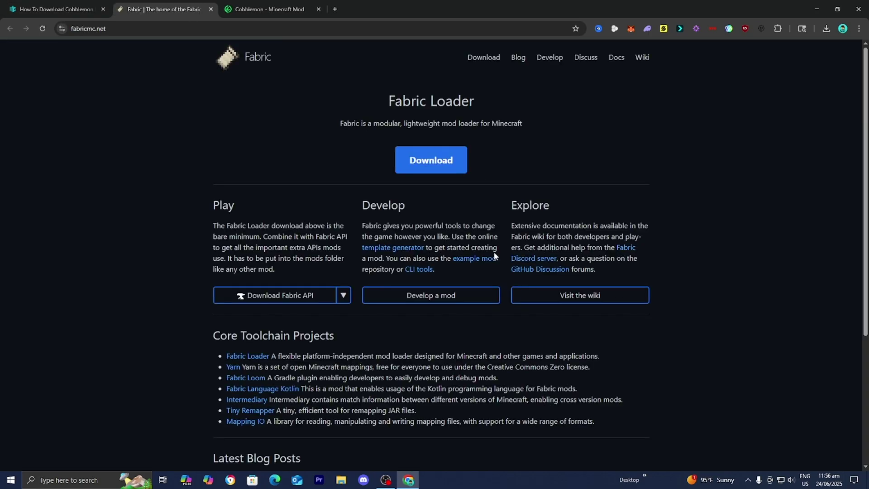
left_click(451, 169)
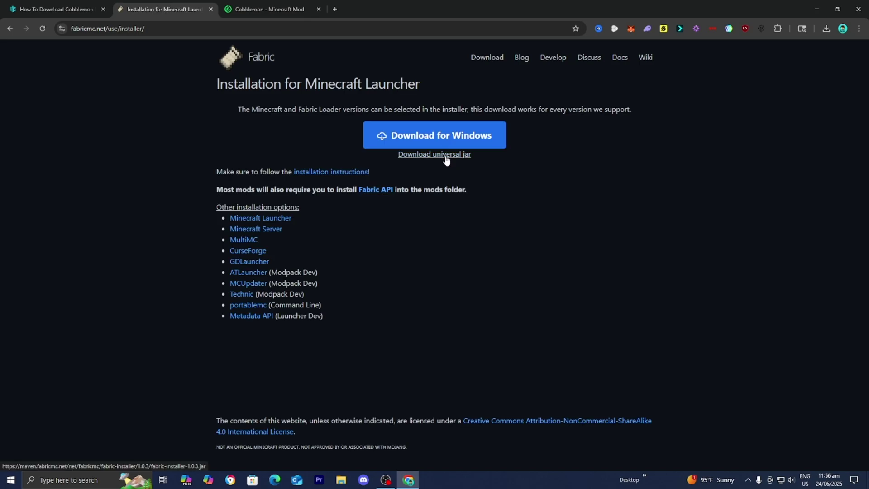
left_click(448, 157)
Step: Drag fabric-installer-1.0.3 (4).jar from Chrome's downloads onto the desktop and return to the guide
left_click_drag(498, 9, 482, 331)
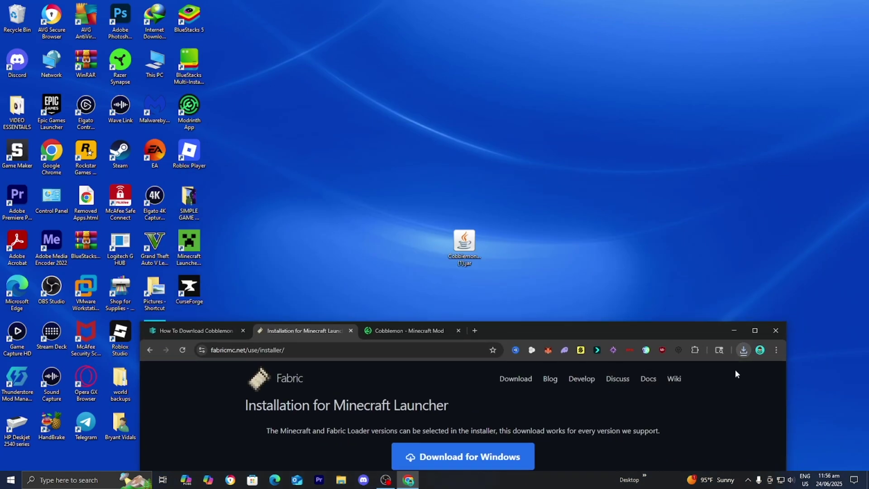
left_click(743, 350)
left_click_drag(701, 386, 498, 256)
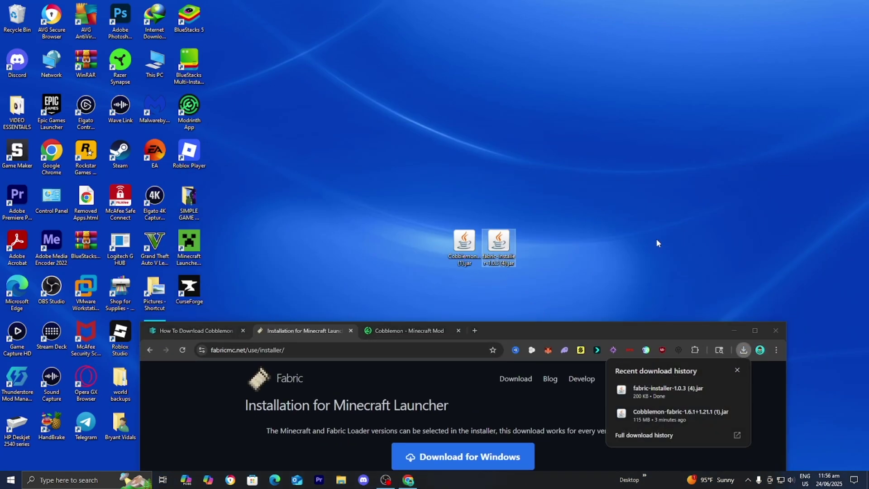
left_click(746, 337)
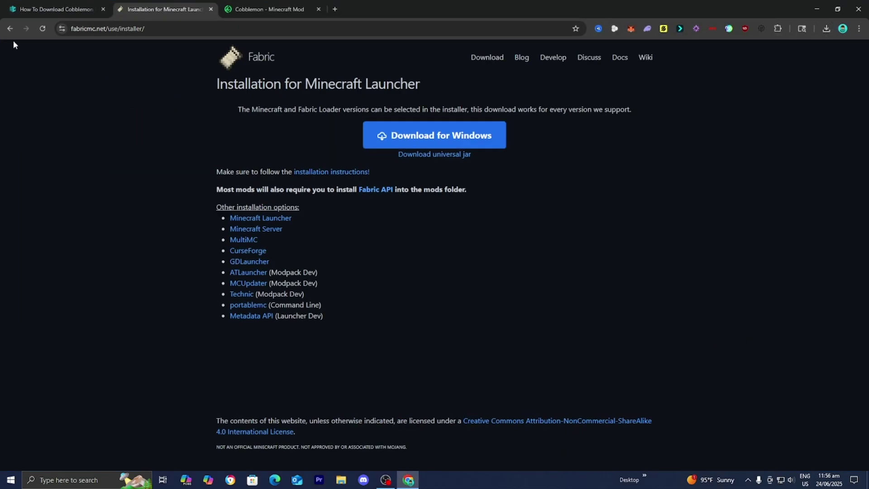
left_click(57, 4)
Step: Download Fabric API 0.116.3+1.21.1 from its Modrinth versions page
scroll(57, 202, "down", 7)
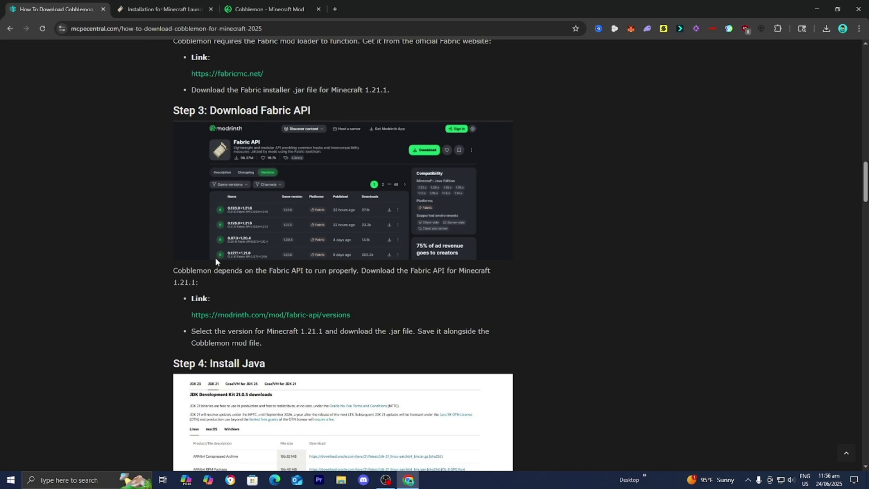
left_click(256, 314)
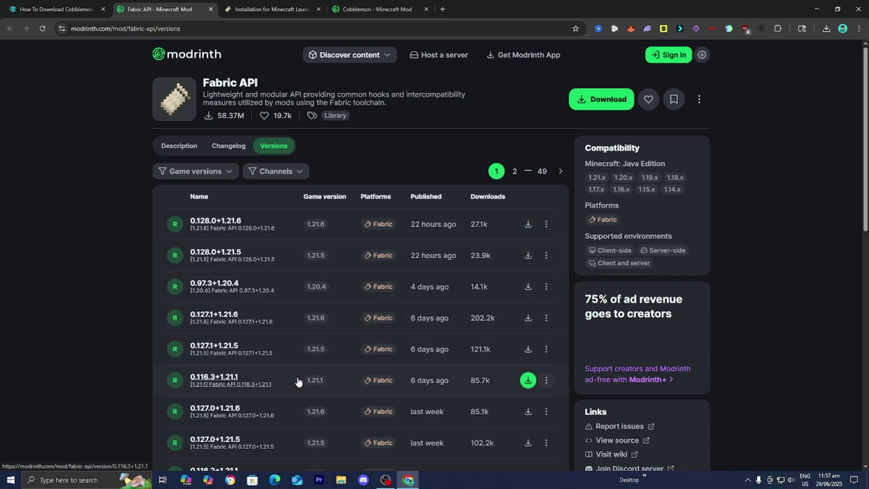
left_click(525, 382)
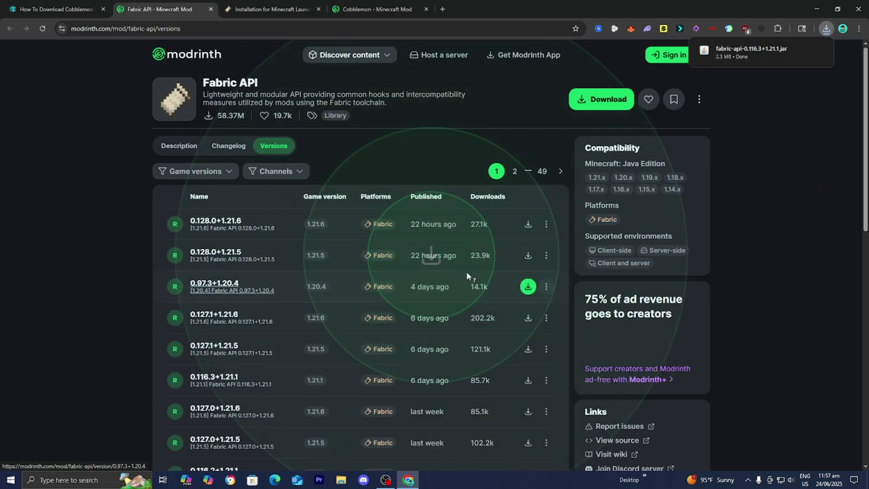
Step: Drag the Fabric API jar onto the desktop beside the other jars and return to the guide's Step 4
key("super+d")
left_click_drag(527, 459, 535, 377)
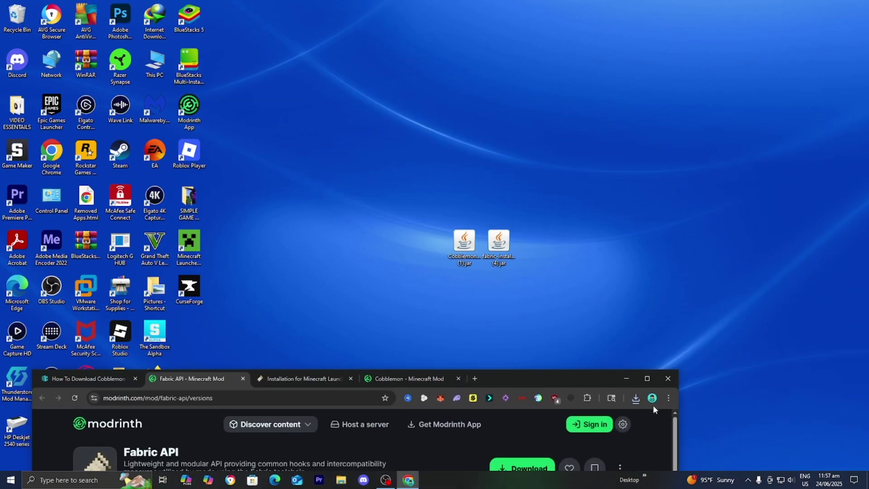
left_click(636, 398)
left_click_drag(541, 312, 429, 202)
left_click_drag(404, 240, 418, 252)
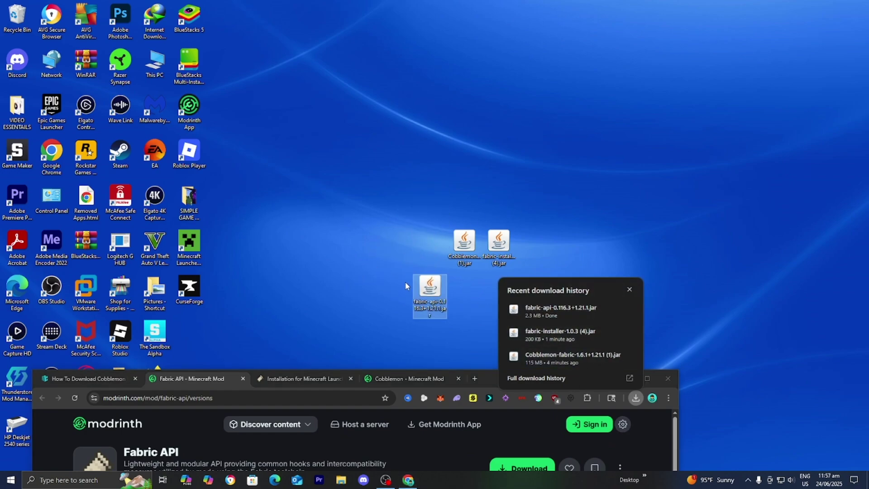
left_click_drag(429, 290, 429, 240)
left_click(647, 379)
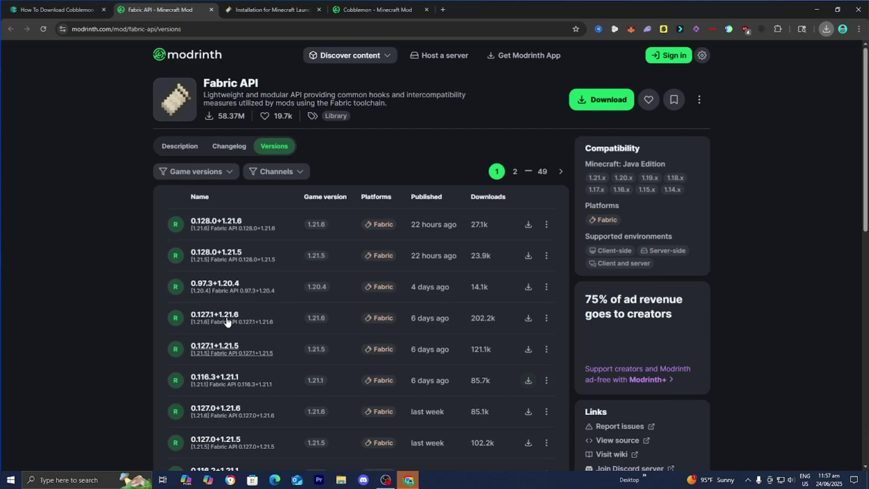
left_click(68, 10)
scroll(118, 235, "down", 5)
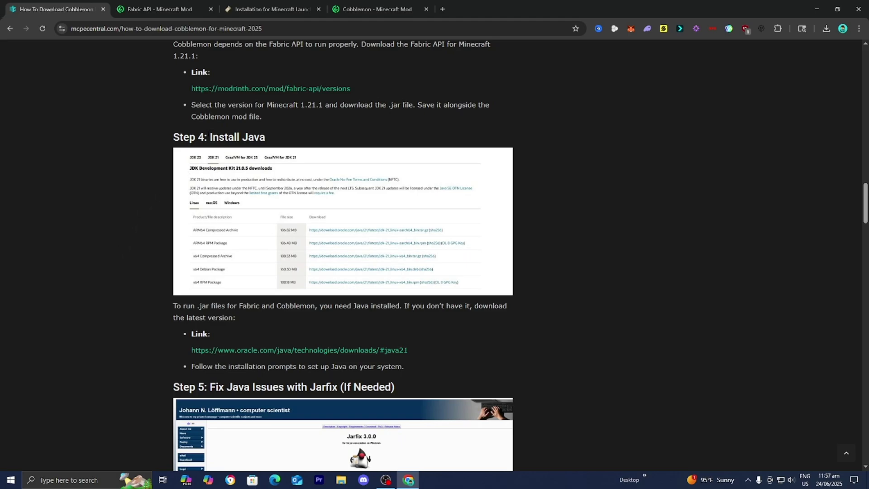
Step: Open Oracle's Java downloads page and show the Windows downloads for JDK 21.0.7
left_click(308, 349)
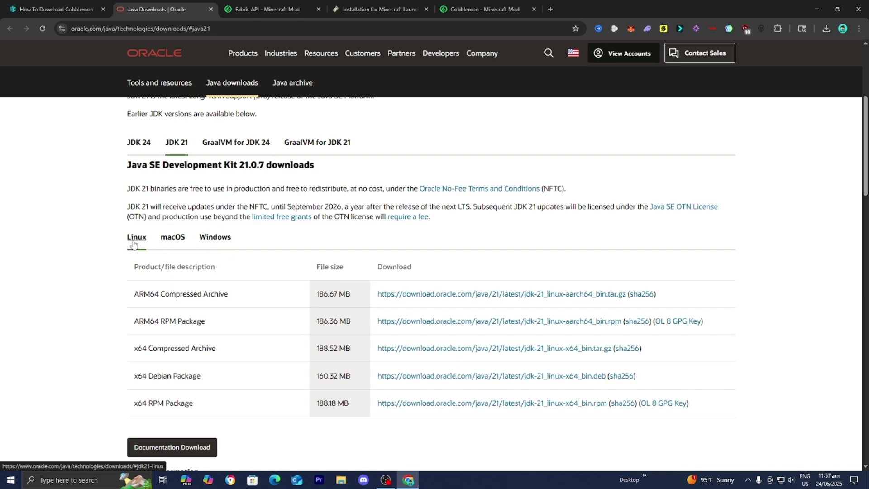
left_click(225, 248)
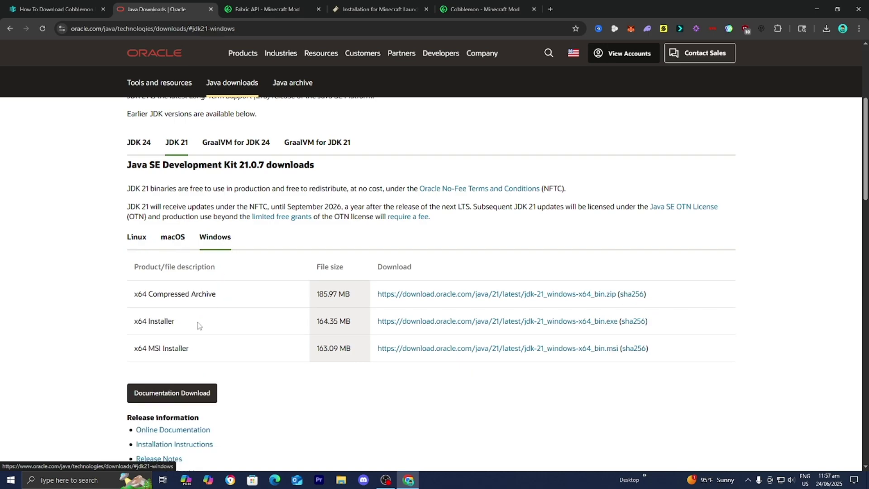
left_click_drag(177, 322, 128, 329)
left_click(173, 318)
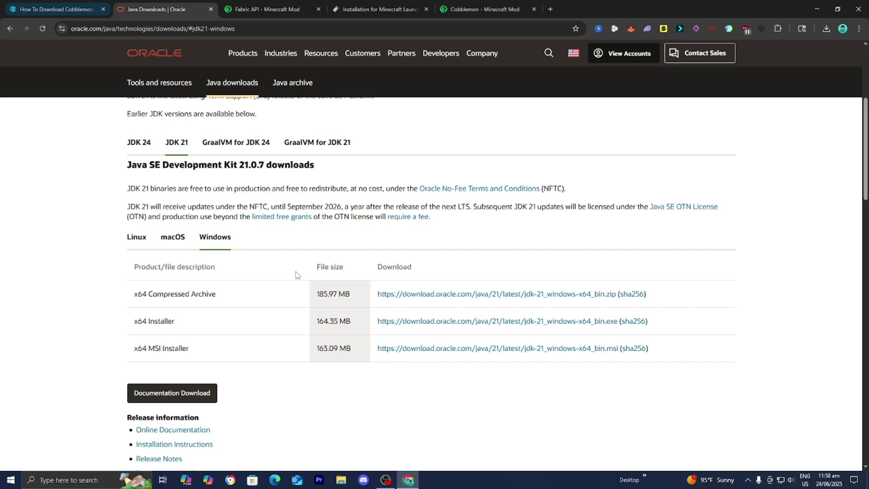
Step: Open the Jarfix page from the guide, register the .jar suffix, and minimise Chrome to the desktop
left_click(56, 9)
scroll(216, 254, "down", 5)
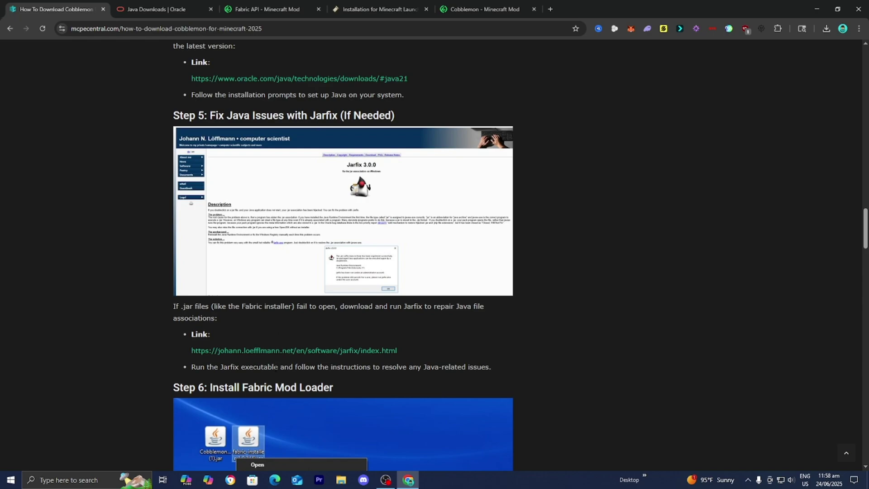
left_click(280, 351)
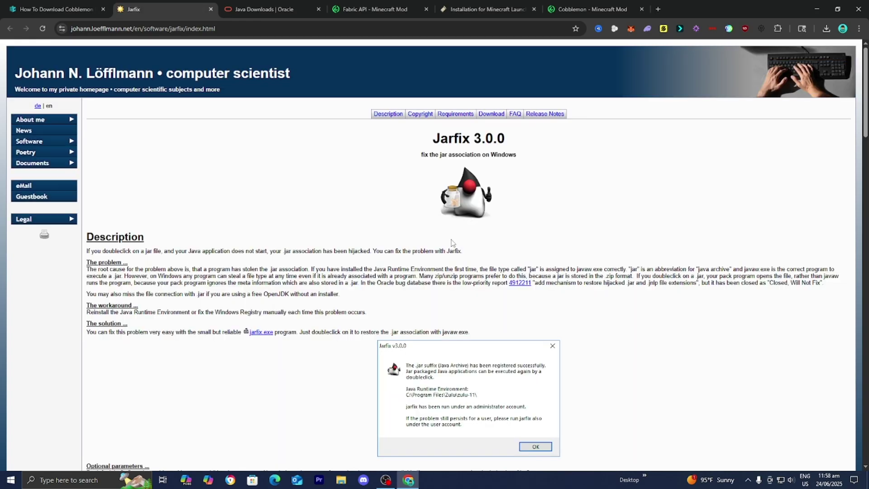
scroll(280, 285, "down", 1)
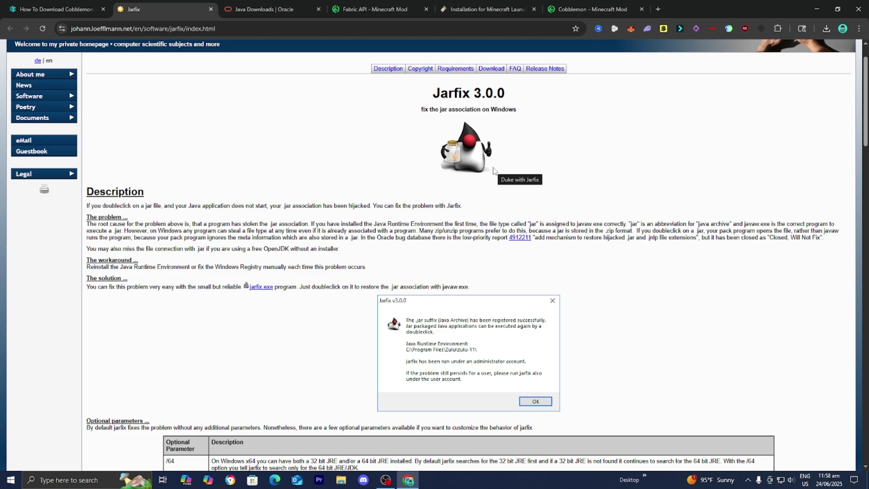
left_click(817, 9)
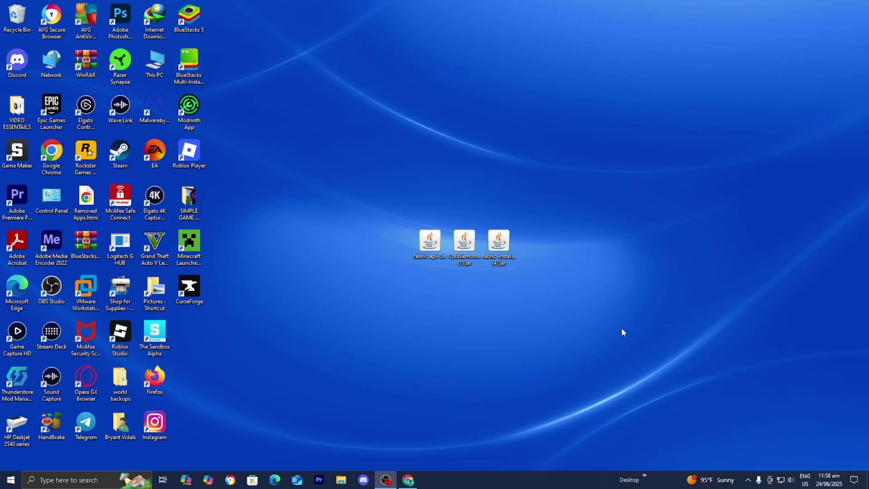
Step: Run the fabric-installer jar with Java(TM) Platform SE binary
left_click(493, 252)
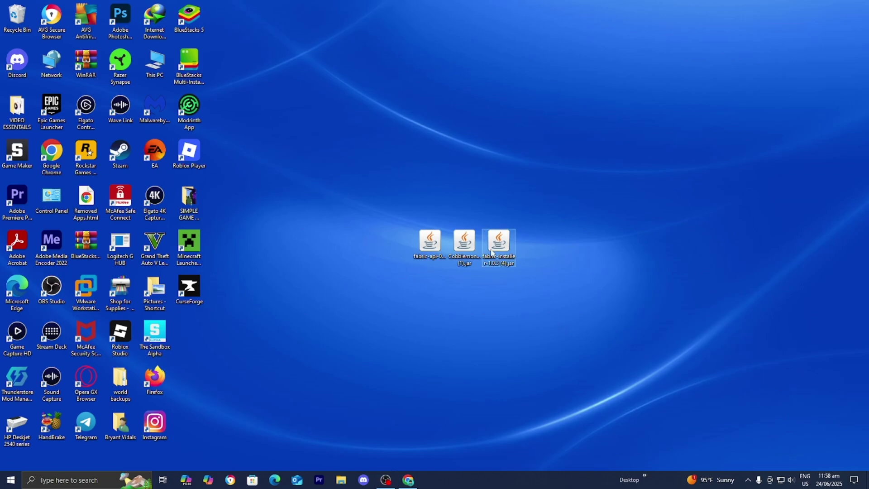
left_click(432, 256)
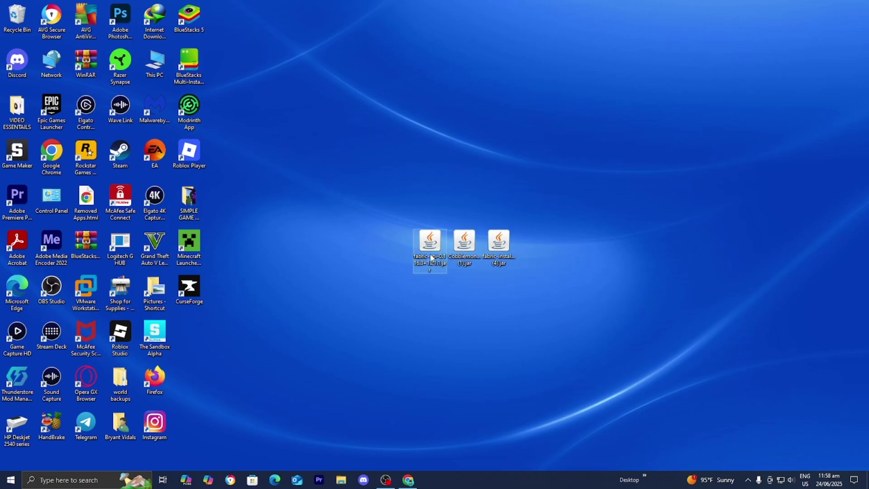
left_click(499, 251)
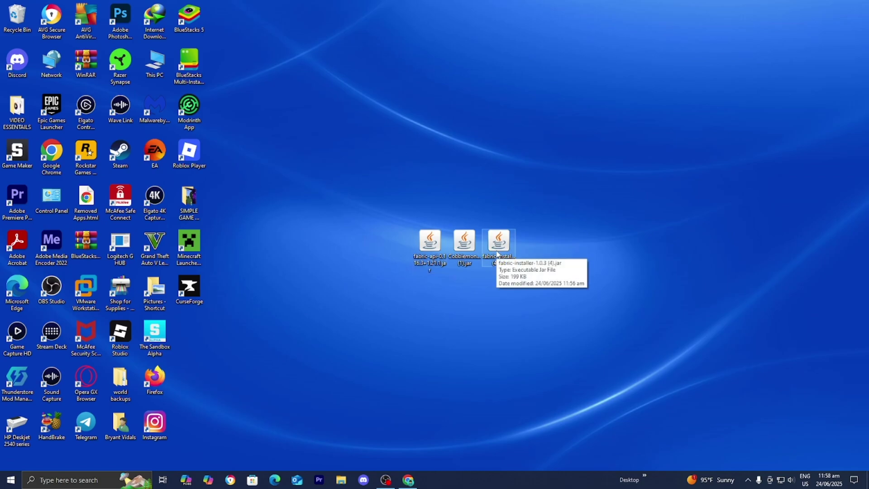
right_click(497, 254)
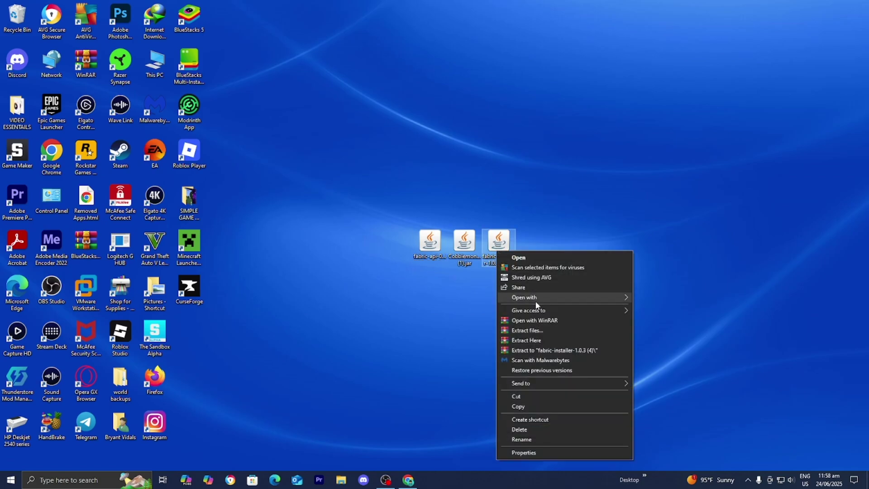
mouse_move(536, 302)
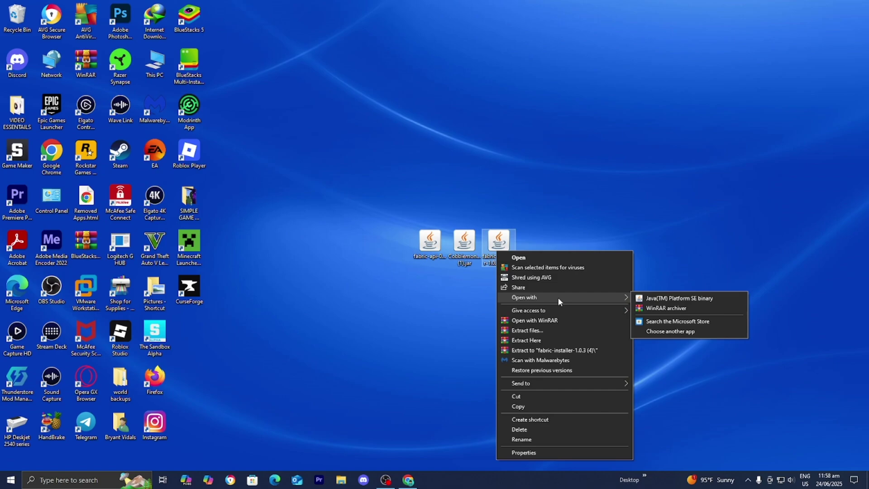
left_click(659, 300)
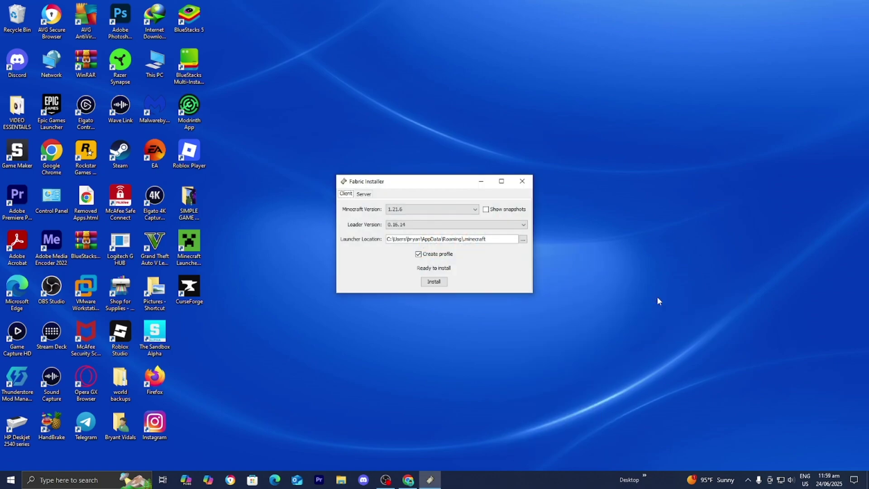
Step: Install Fabric Loader 0.16.14 for Minecraft version 1.21.1 and confirm the success message
left_click(410, 211)
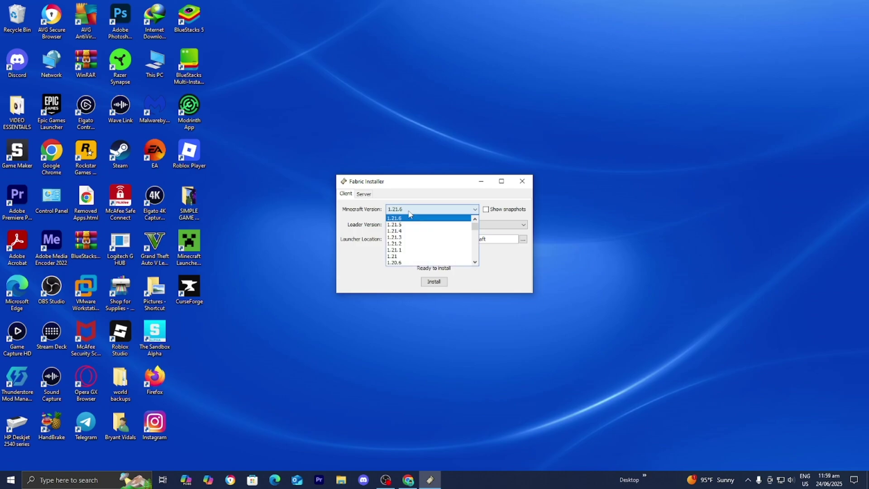
left_click(410, 250)
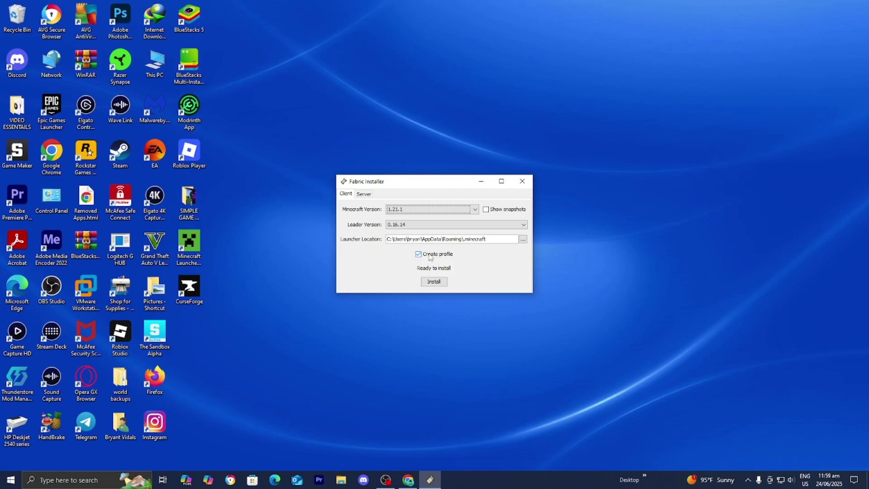
left_click(439, 283)
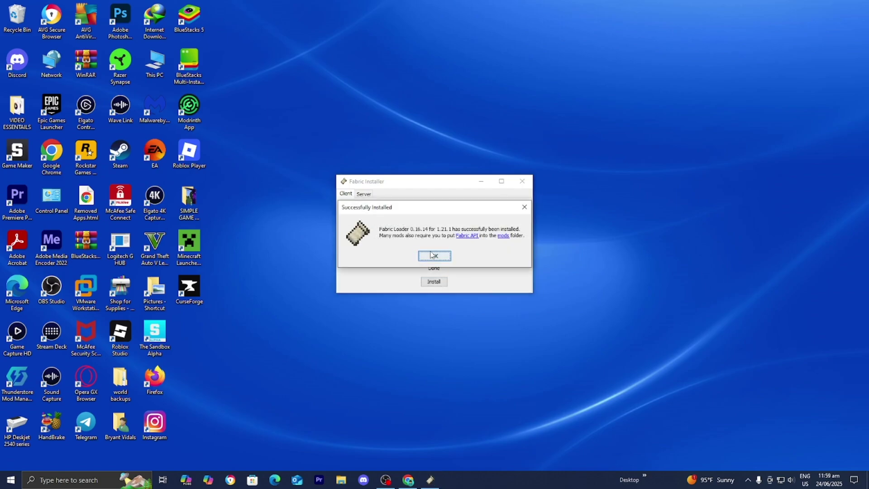
left_click(433, 256)
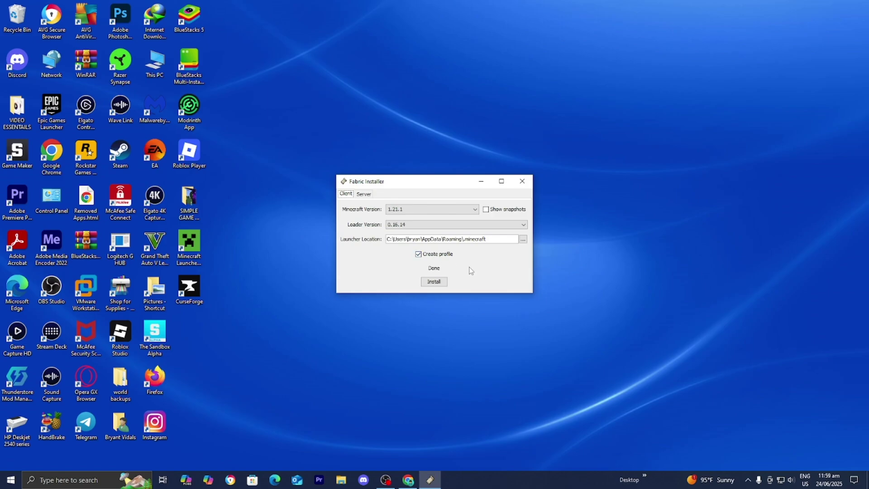
Step: Close the Fabric Installer, launch the Minecraft Launcher, and find fabric-loader-1.21.1 under Installations
left_click(521, 182)
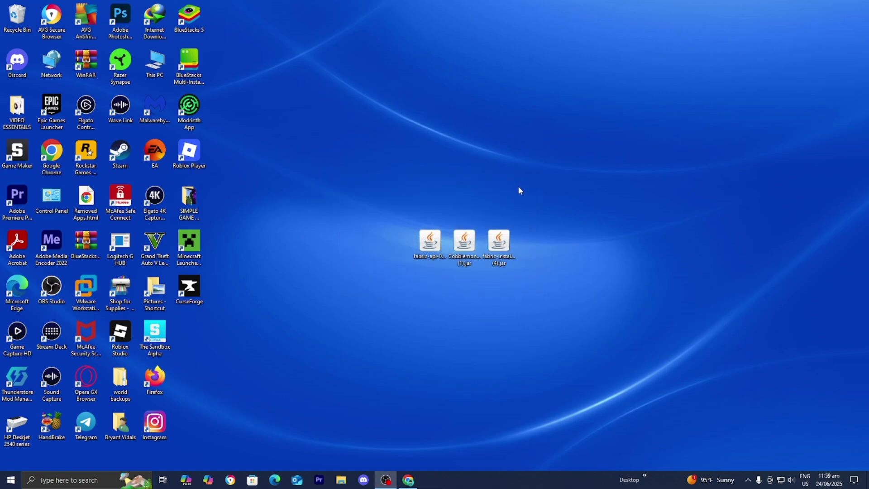
double_click(195, 248)
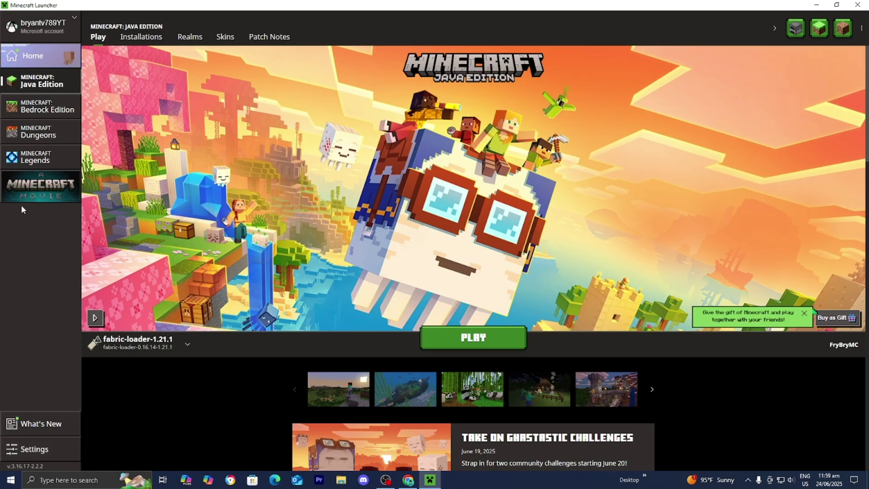
left_click(144, 41)
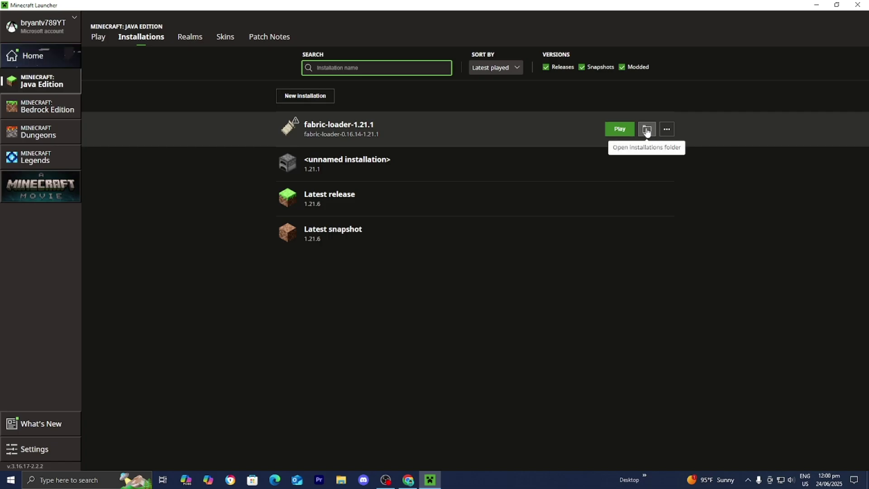
Step: Open the fabric-loader-1.21.1 installation's .minecraft folder and enter its mods folder
left_click(646, 130)
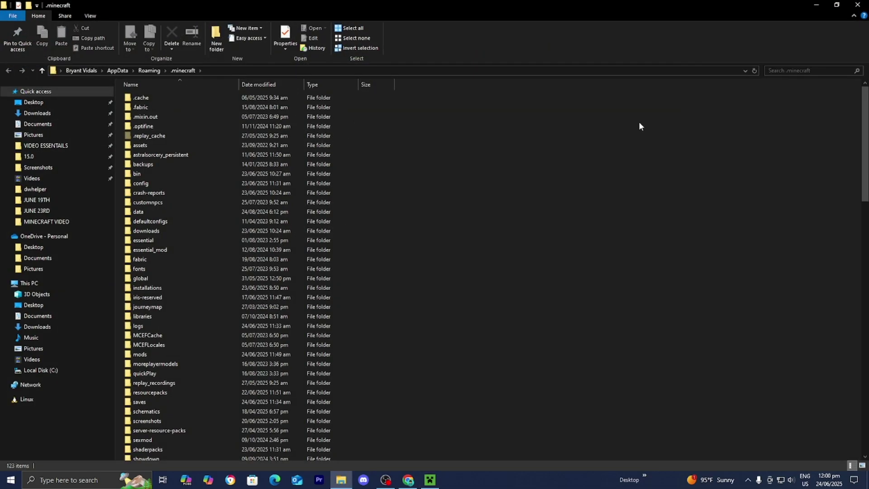
left_click_drag(505, 4, 472, 118)
scroll(439, 271, "down", 5)
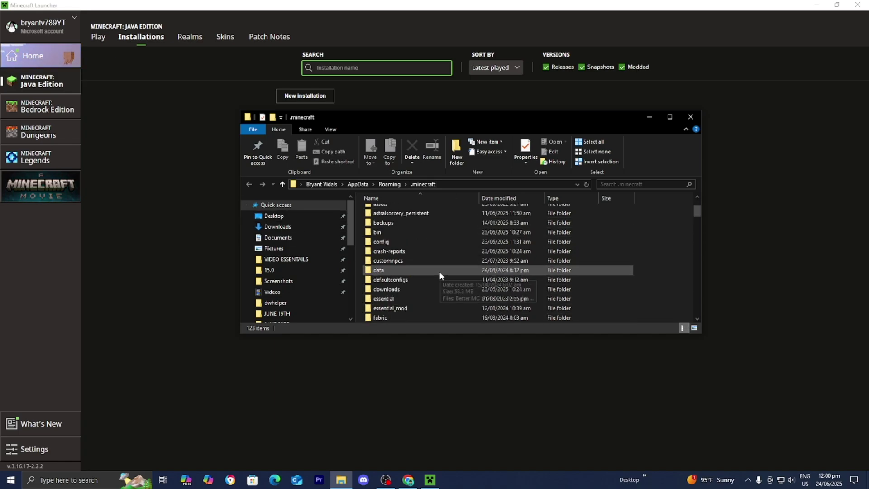
scroll(439, 271, "down", 2)
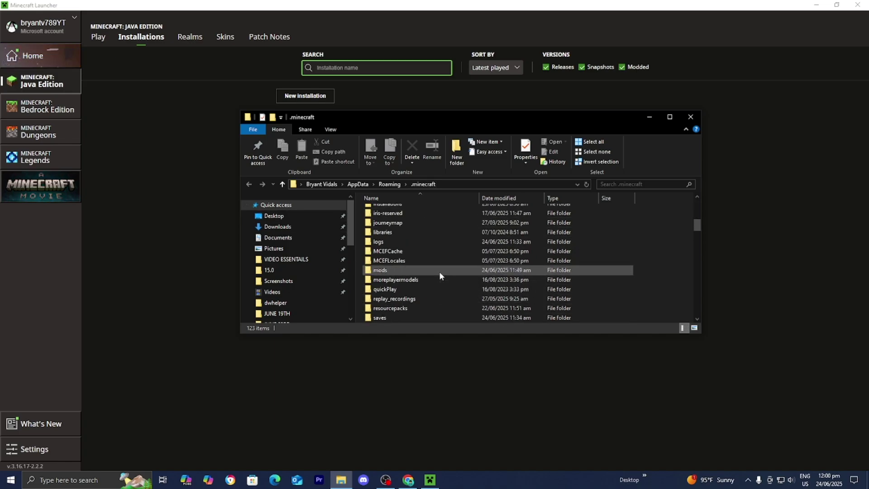
left_click(413, 271)
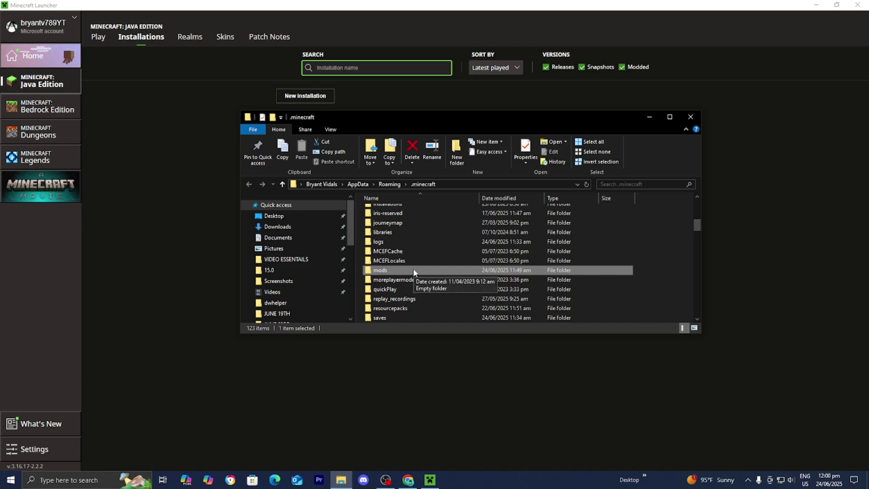
right_click(648, 249)
mouse_move(680, 377)
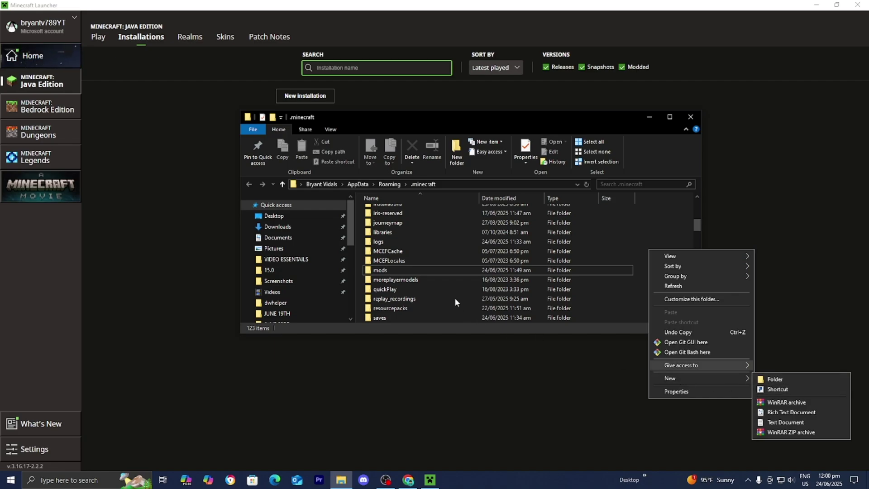
left_click(467, 268)
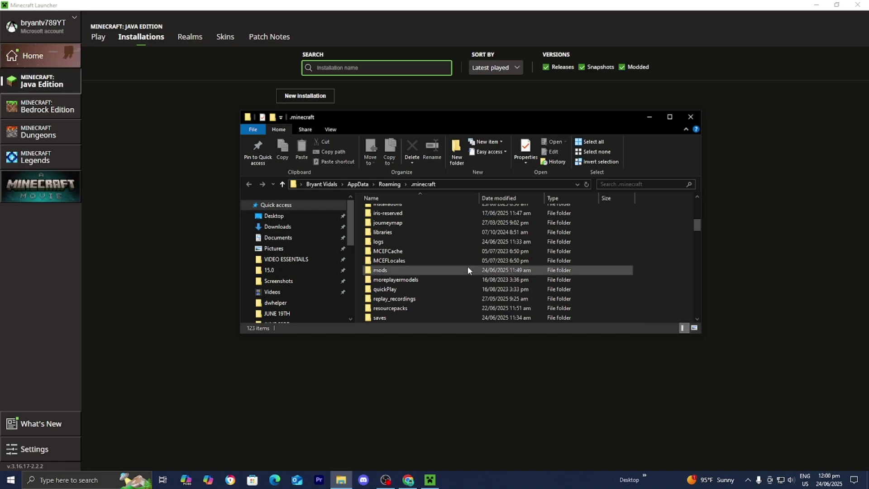
double_click(406, 272)
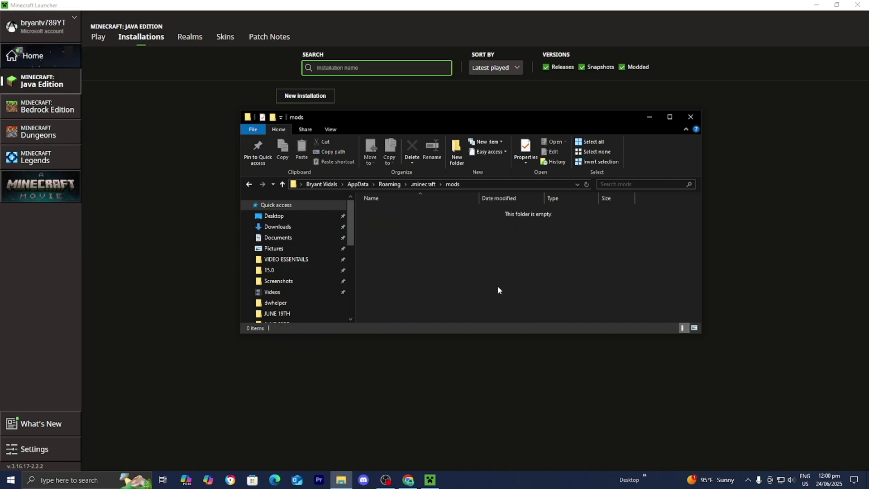
Step: Drag the fabric-api and Cobblemon jars from the desktop into mods, then close the folder window
left_click(814, 7)
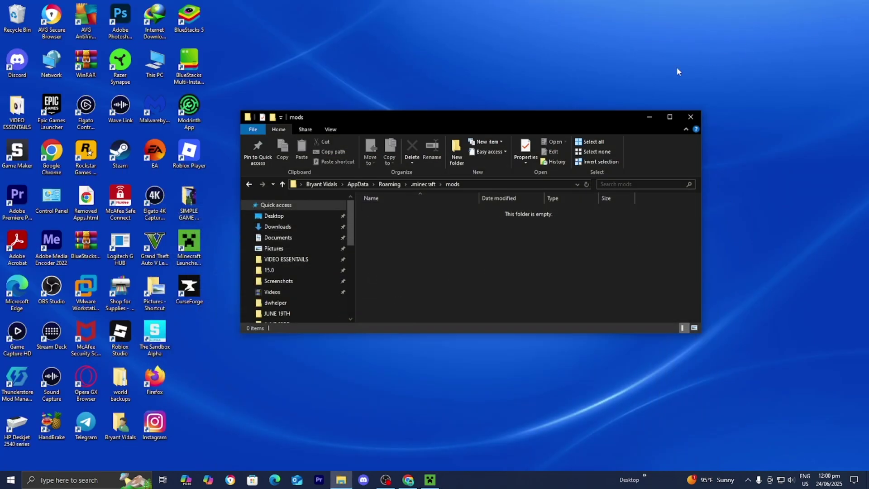
left_click_drag(478, 121, 381, 284)
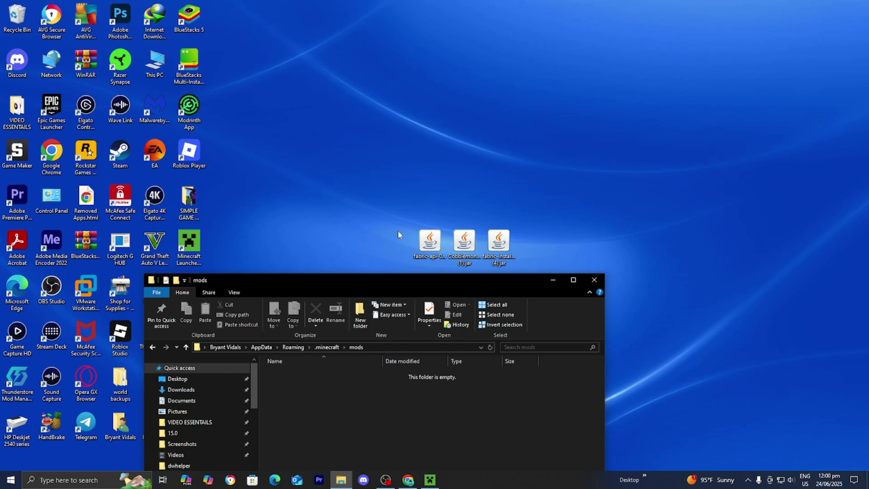
left_click_drag(400, 235, 415, 410)
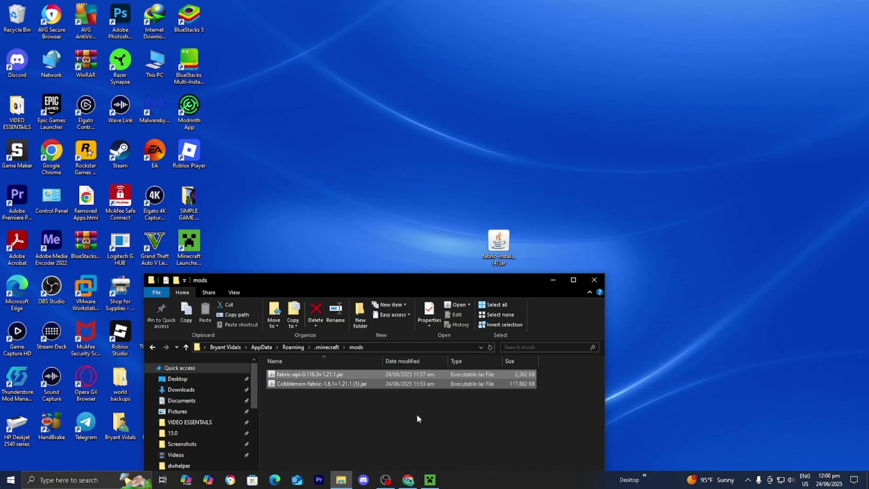
left_click(594, 279)
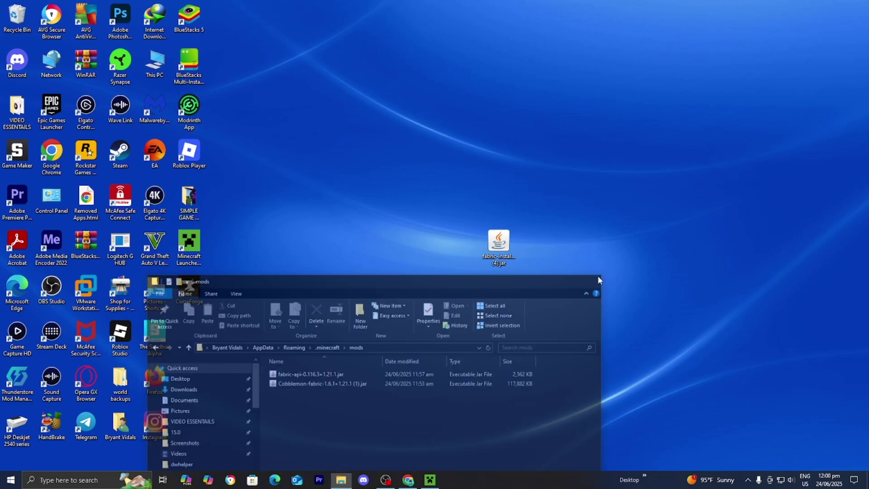
left_click(430, 480)
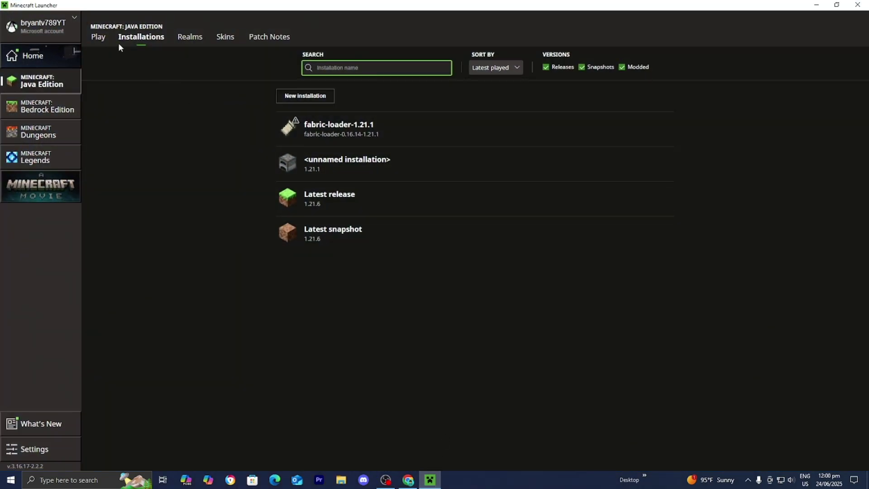
Step: Launch Minecraft from the fabric-loader-1.21.1 installation on the launcher's Play page
left_click(100, 40)
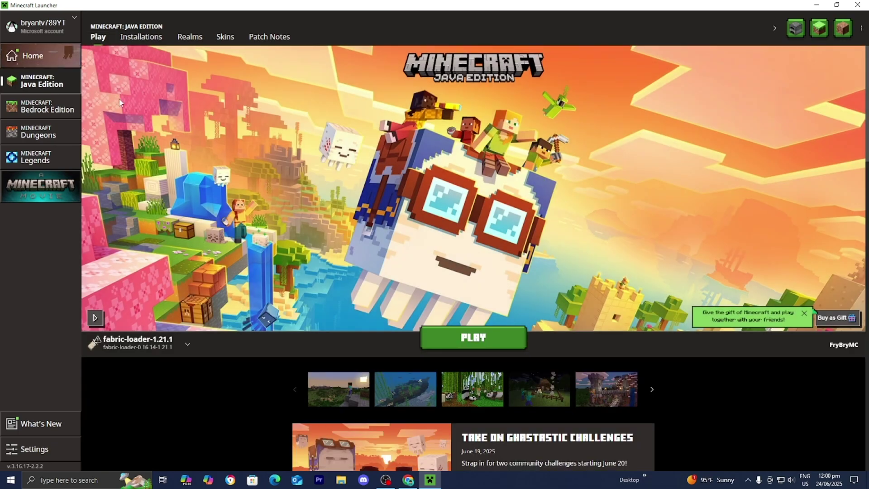
left_click(158, 342)
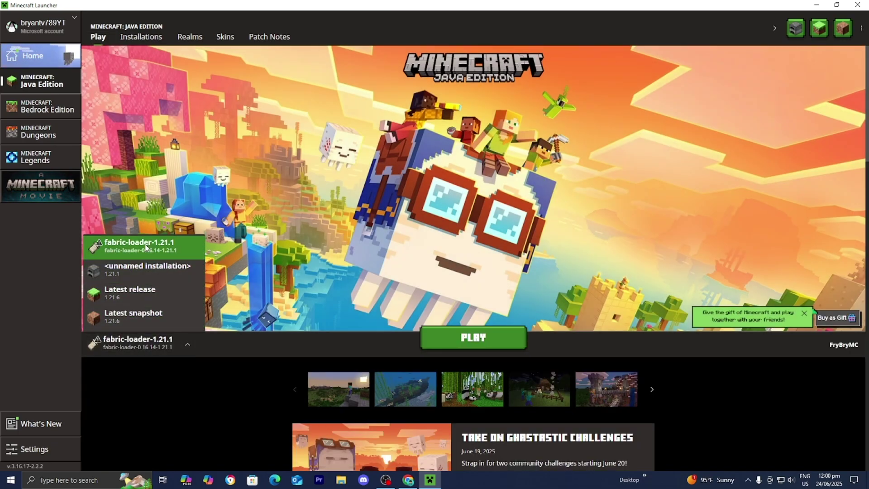
left_click(145, 247)
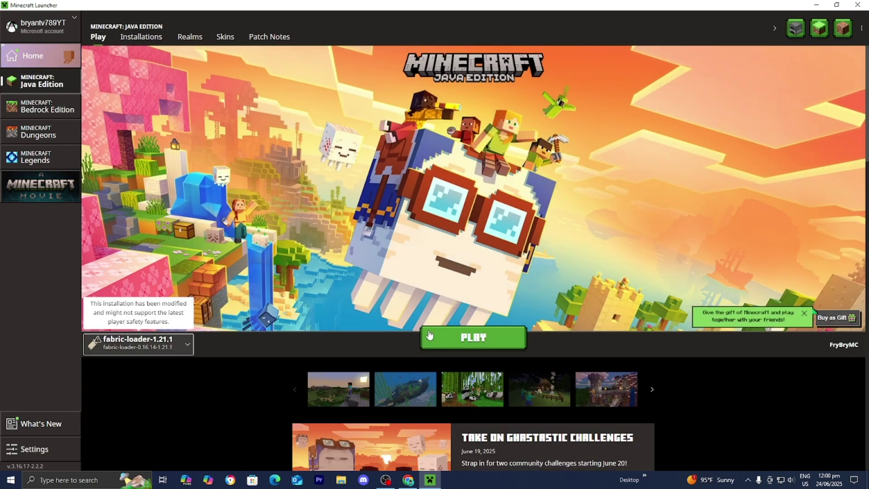
left_click(444, 339)
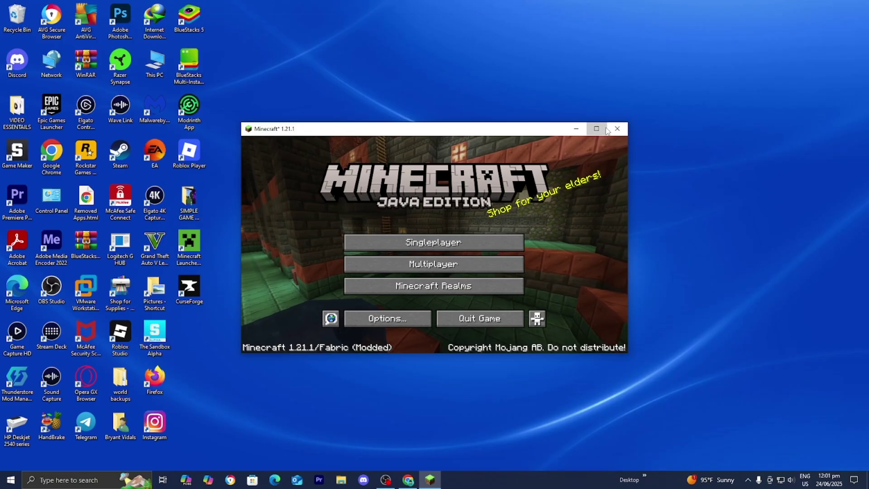
Step: Maximize the game window and select New World (16) in the Singleplayer list
left_click(597, 129)
left_click(473, 230)
left_click(434, 134)
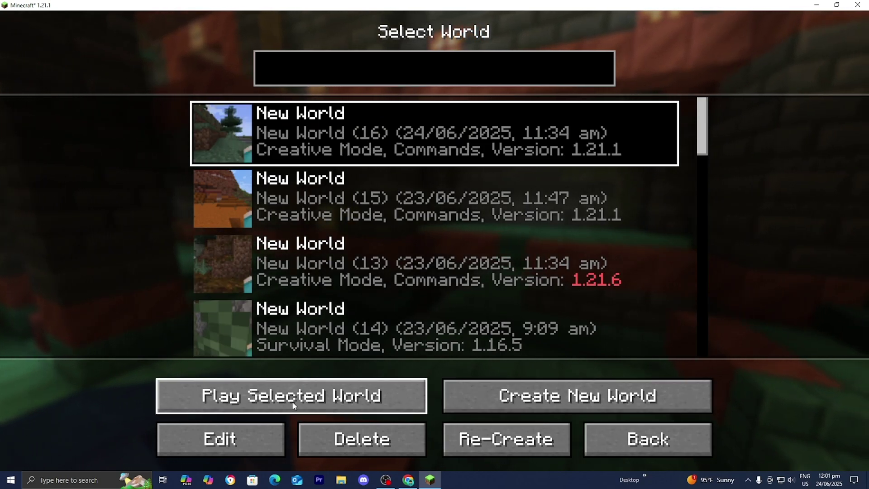
Step: Load New World (16) and stock the hotbar with Poké Balls from the creative inventory
left_click(309, 407)
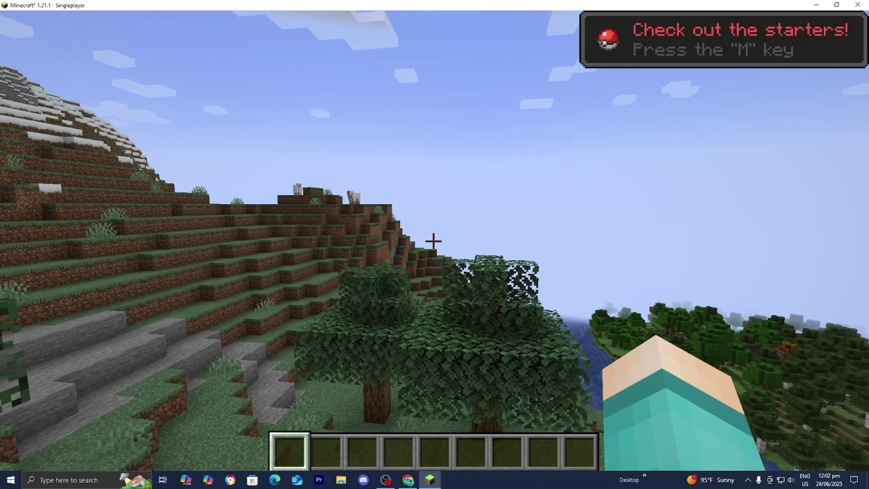
key("e")
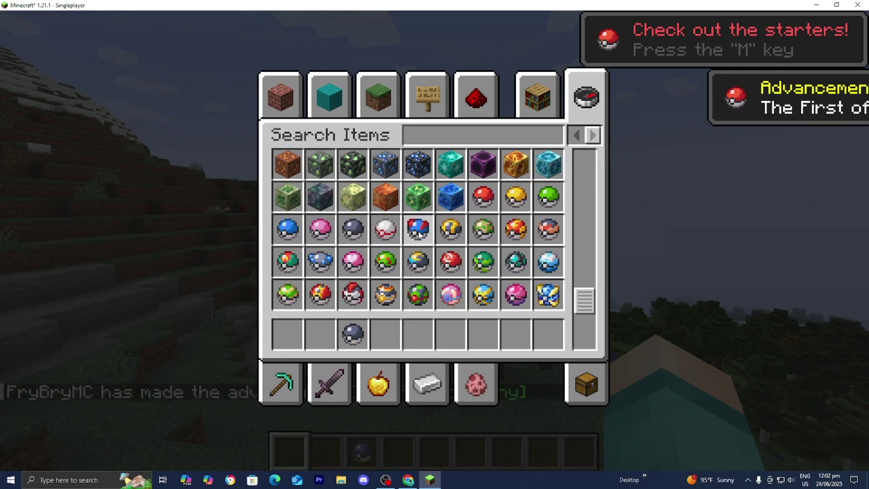
key("e")
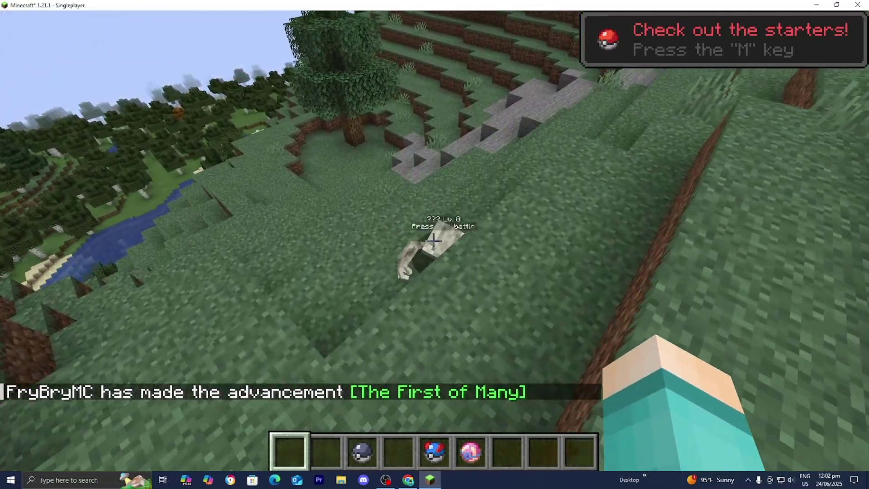
Step: Switch to the Great Ball in hotbar slot 5 and throw it at a wild Pokémon
key("5")
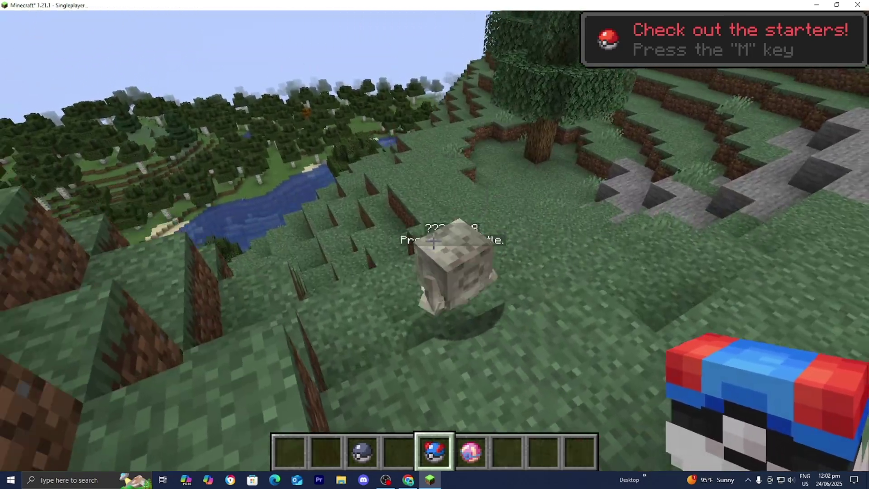
right_click(434, 241)
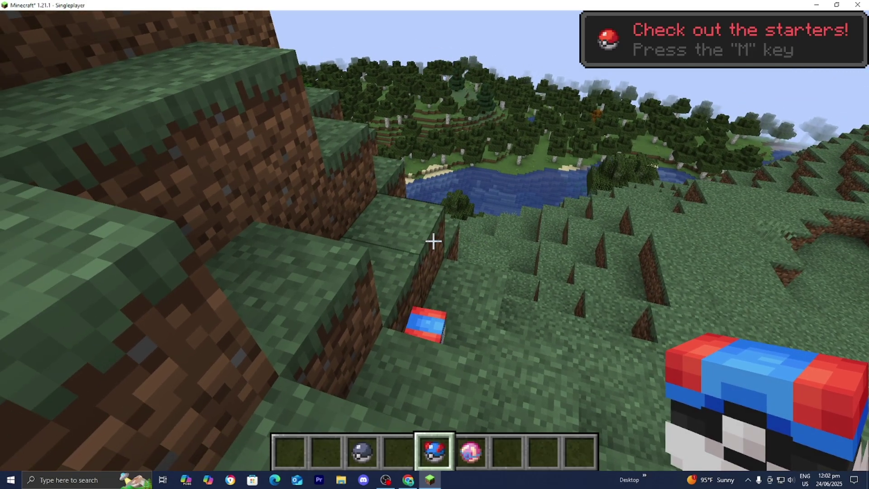
scroll(433, 241, "down", 2)
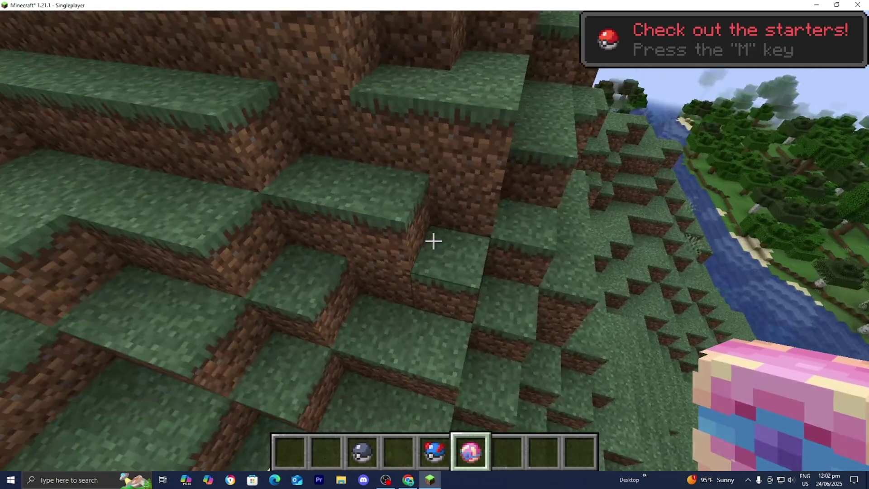